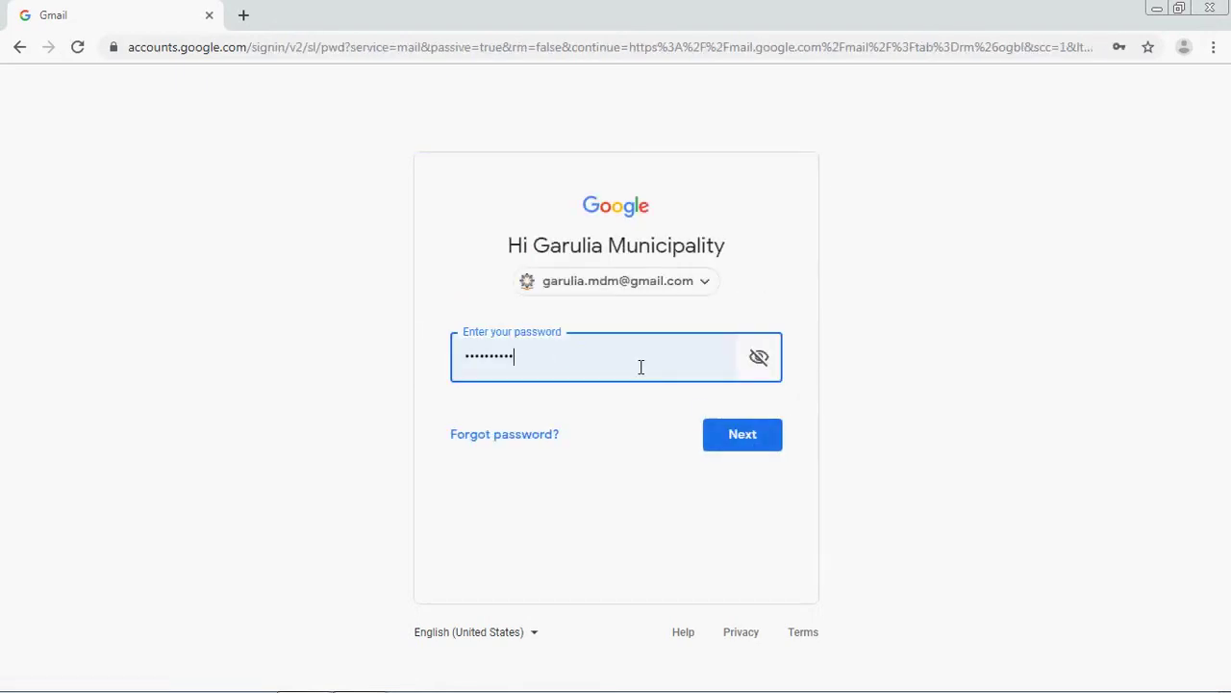
# Submit the account password to sign in to the municipality's Gmail inbox.
pyautogui.click(755, 436)
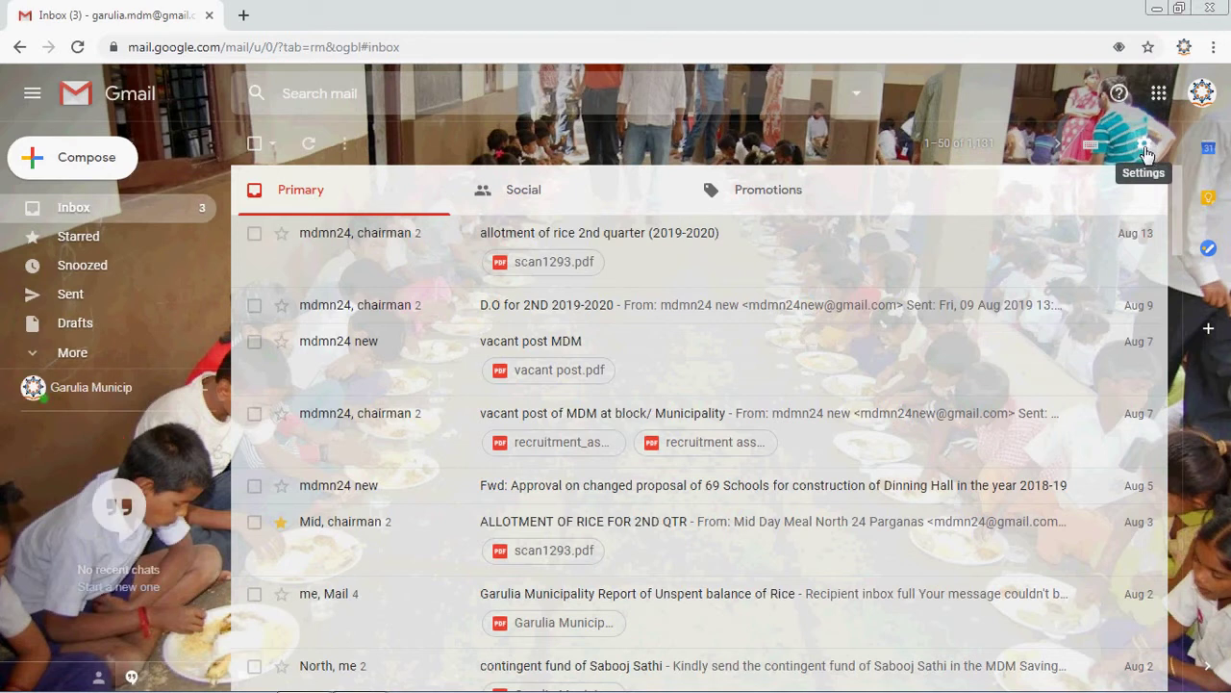
# Open Gmail's full Settings page from the gear menu.
pyautogui.click(1144, 149)
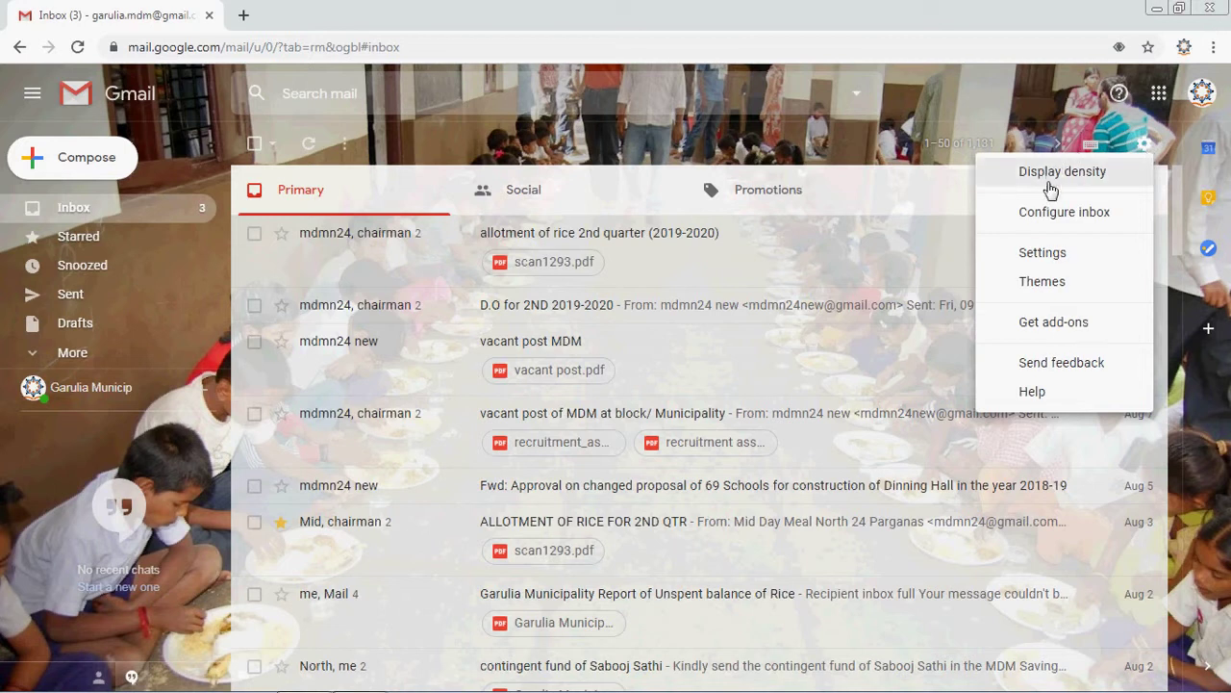
pyautogui.click(1037, 254)
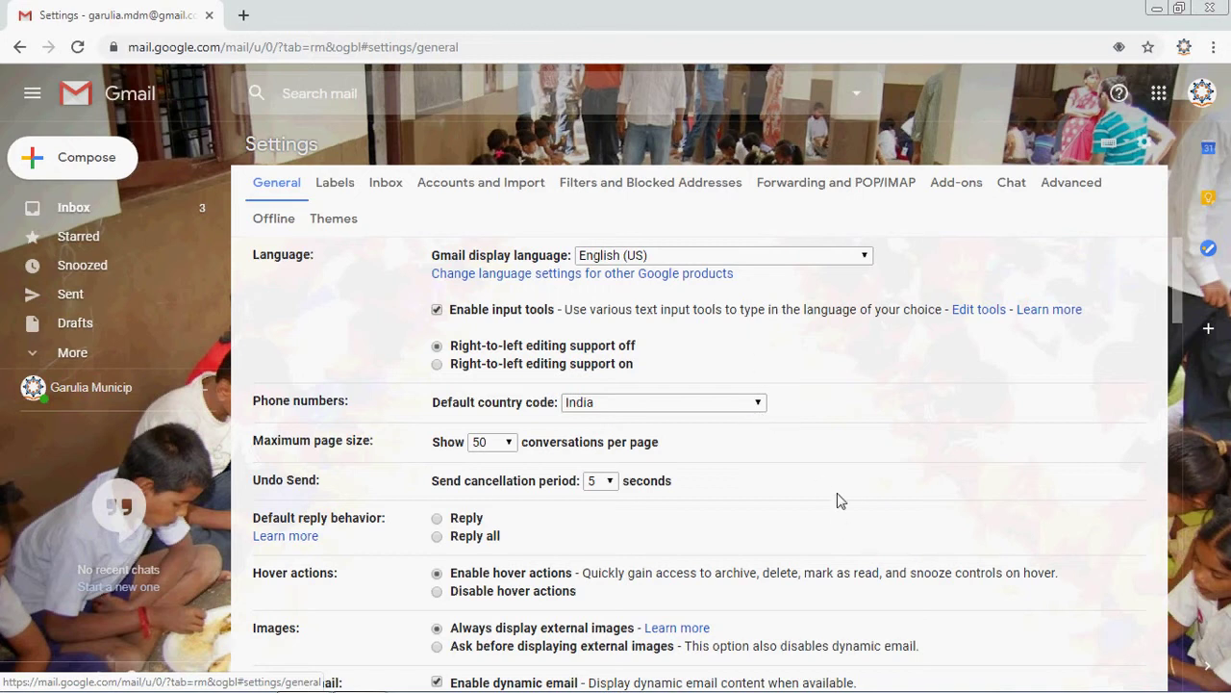
# Scroll the General tab down to the Signature section holding the Bengali slogan signature.
pyautogui.scroll(-1, 838, 501)
pyautogui.scroll(-4, 838, 500)
pyautogui.scroll(5, 838, 501)
pyautogui.scroll(-5, 504, 346)
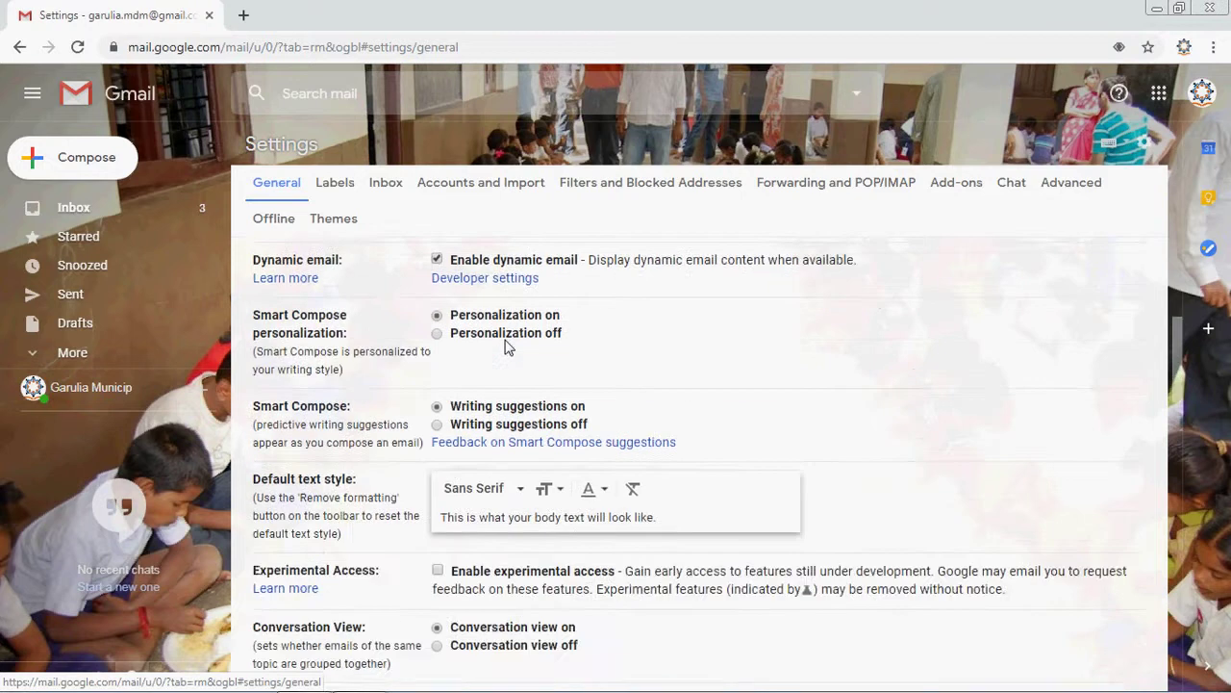
pyautogui.scroll(-4, 505, 346)
pyautogui.scroll(-9, 505, 347)
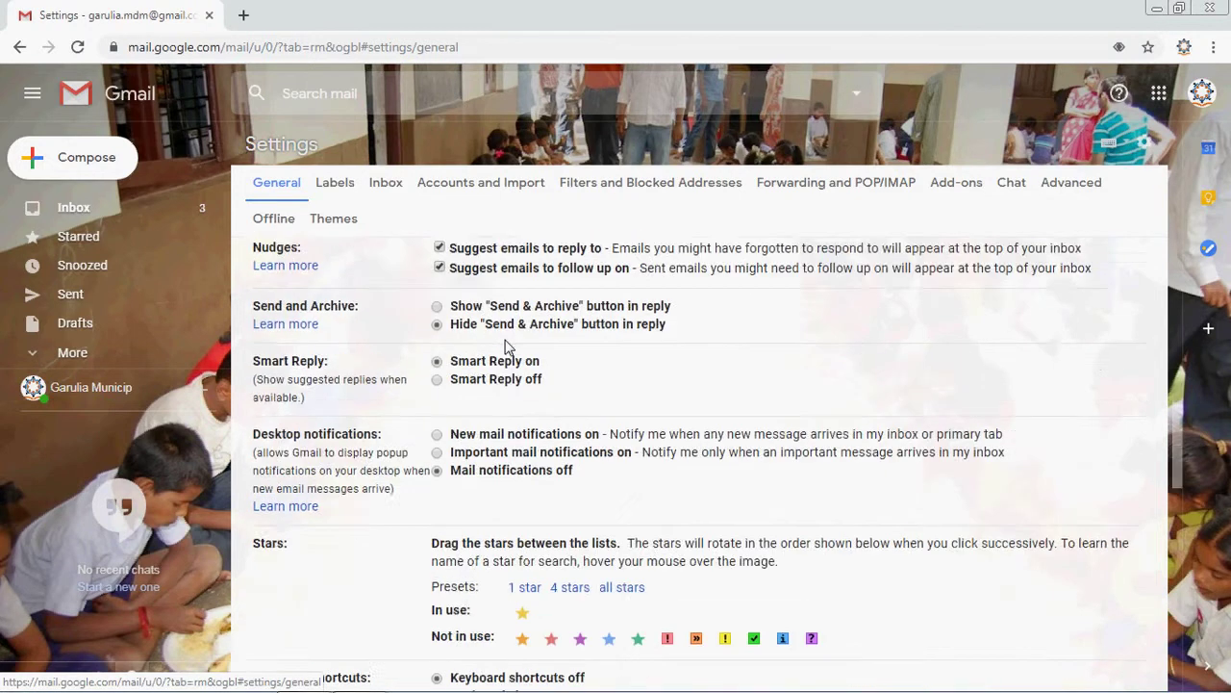
pyautogui.scroll(-5, 506, 340)
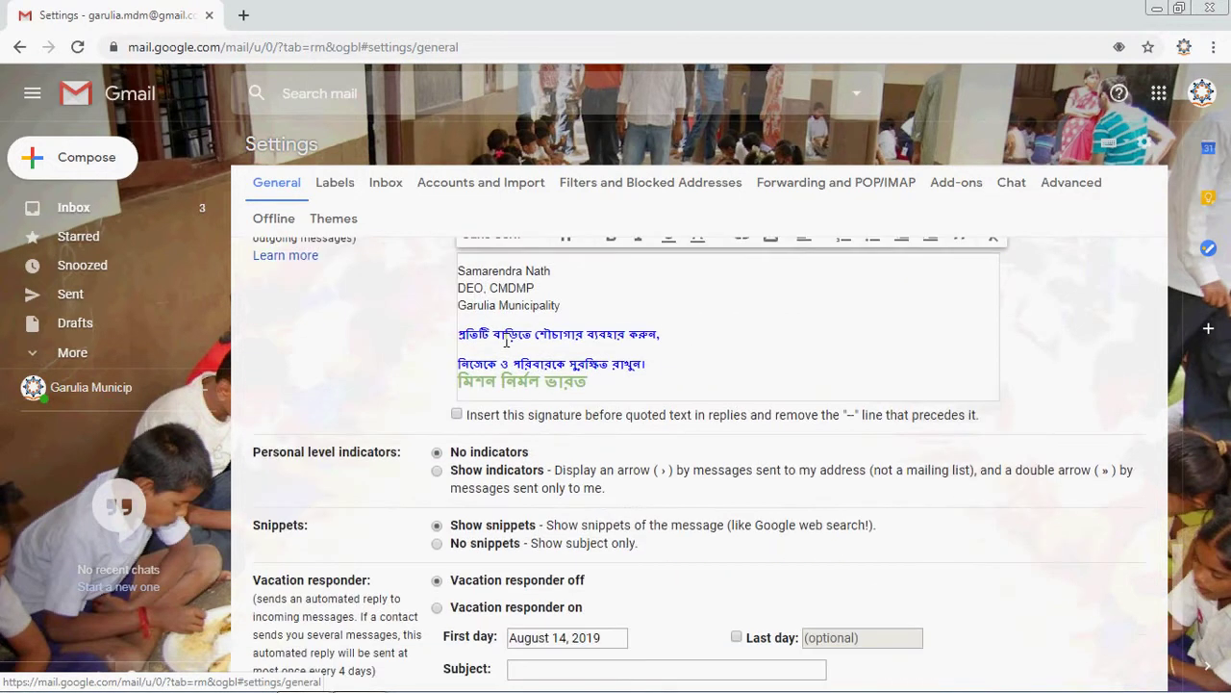
pyautogui.scroll(2, 506, 340)
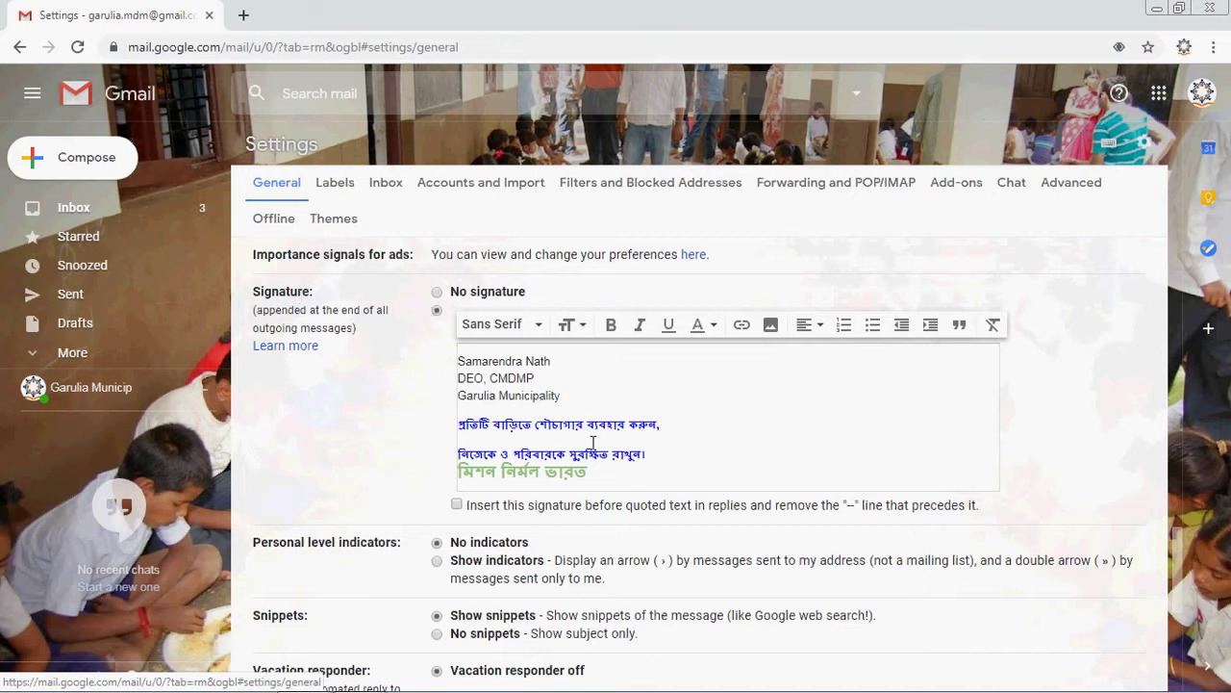
pyautogui.scroll(-2, 618, 419)
pyautogui.scroll(2, 619, 419)
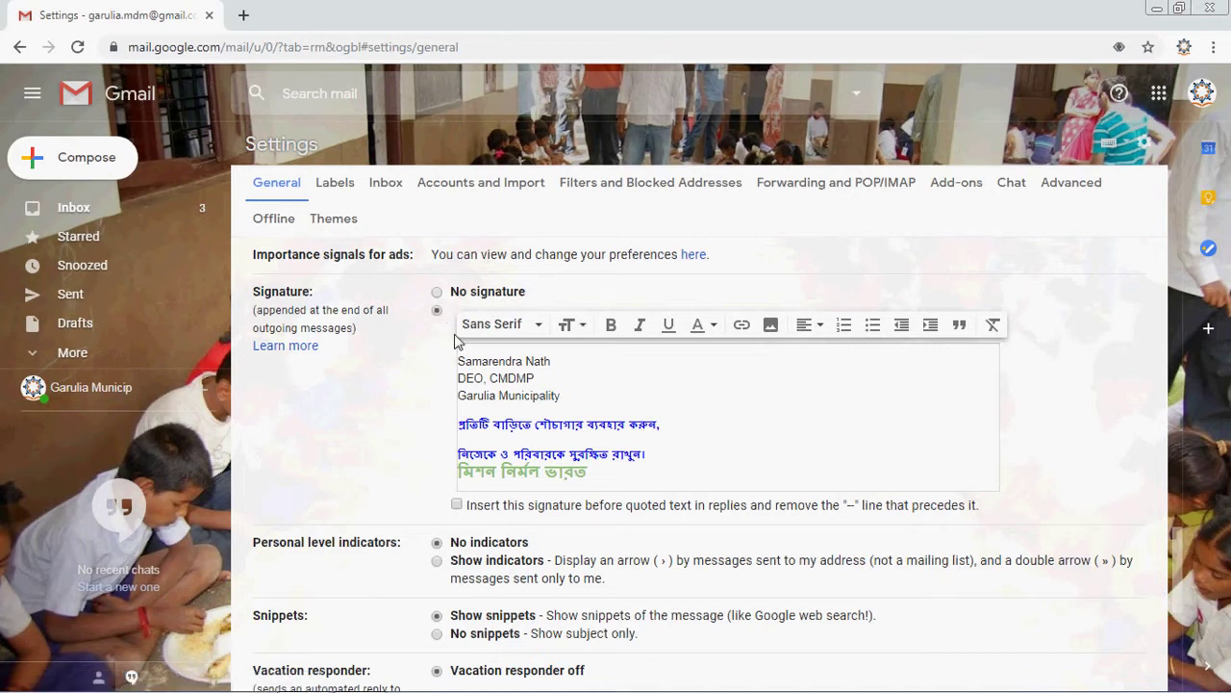
pyautogui.scroll(-2, 563, 444)
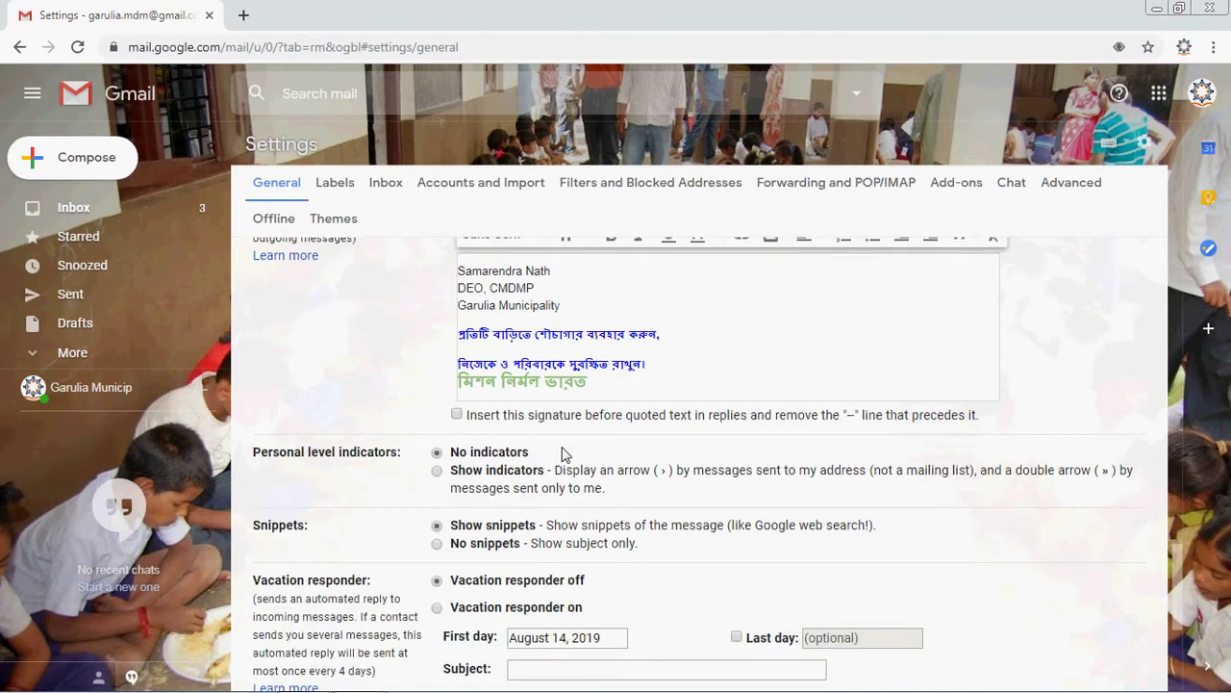
pyautogui.scroll(2, 562, 442)
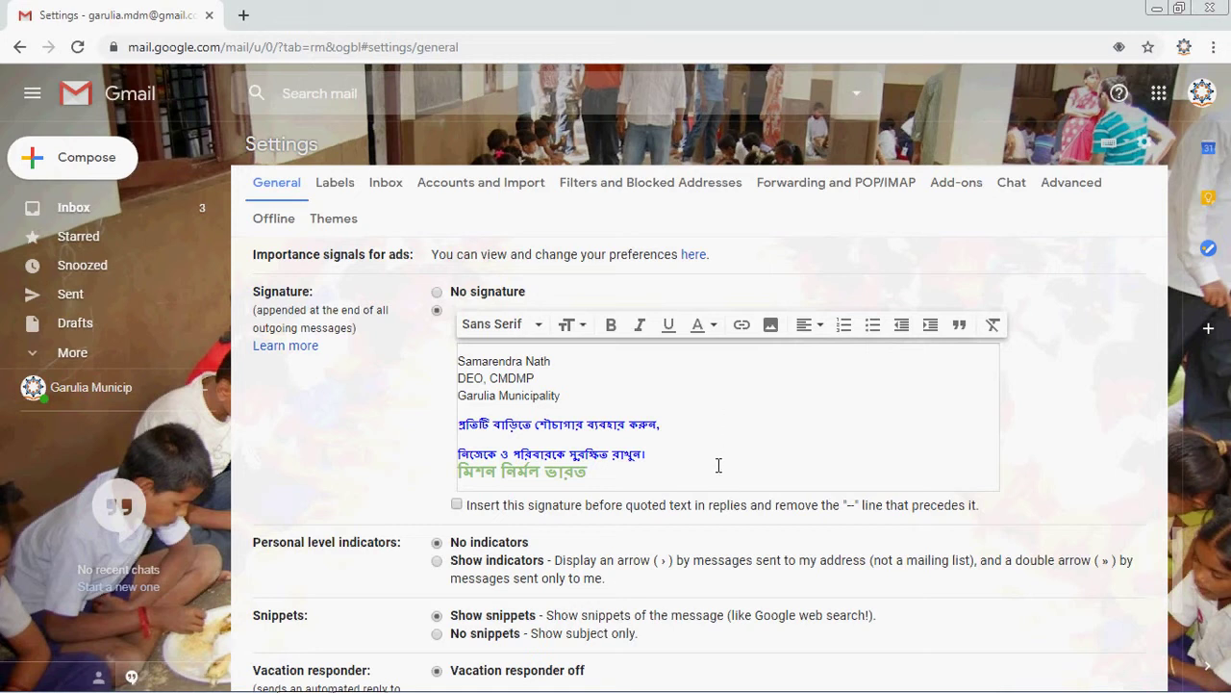
pyautogui.scroll(-1, 716, 473)
# Scroll past Save Changes at the bottom of Settings, then return to the Inbox.
pyautogui.scroll(-4, 717, 473)
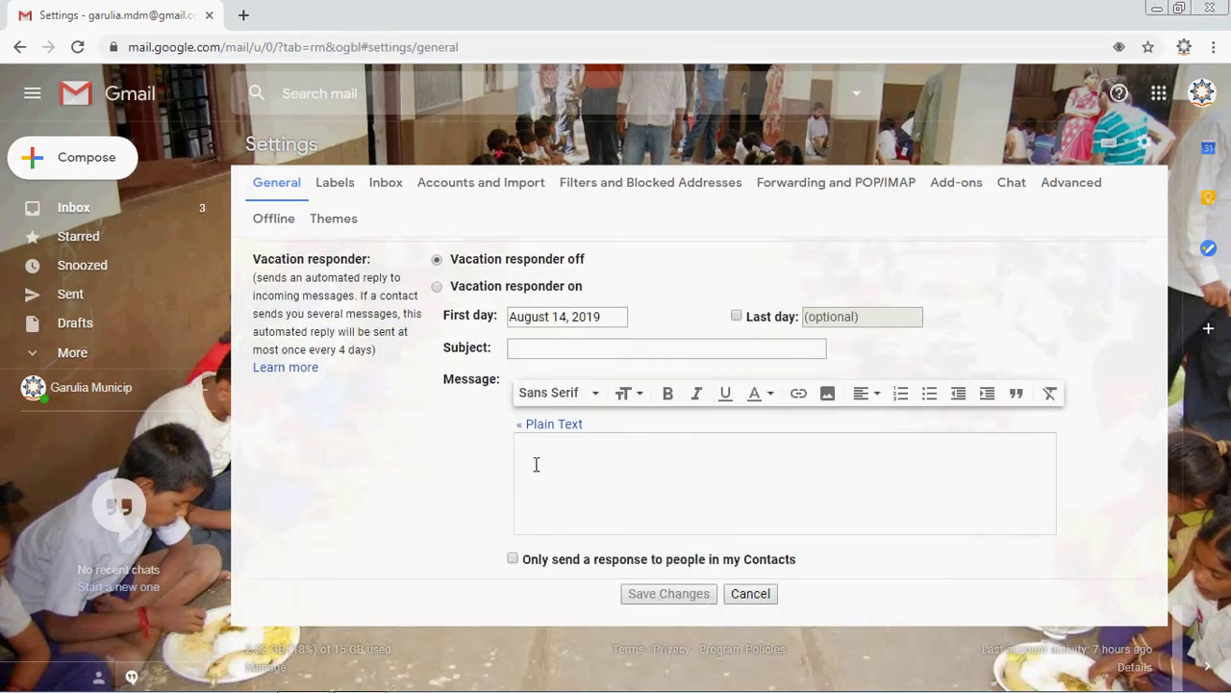
pyautogui.scroll(5, 536, 461)
pyautogui.scroll(8, 536, 465)
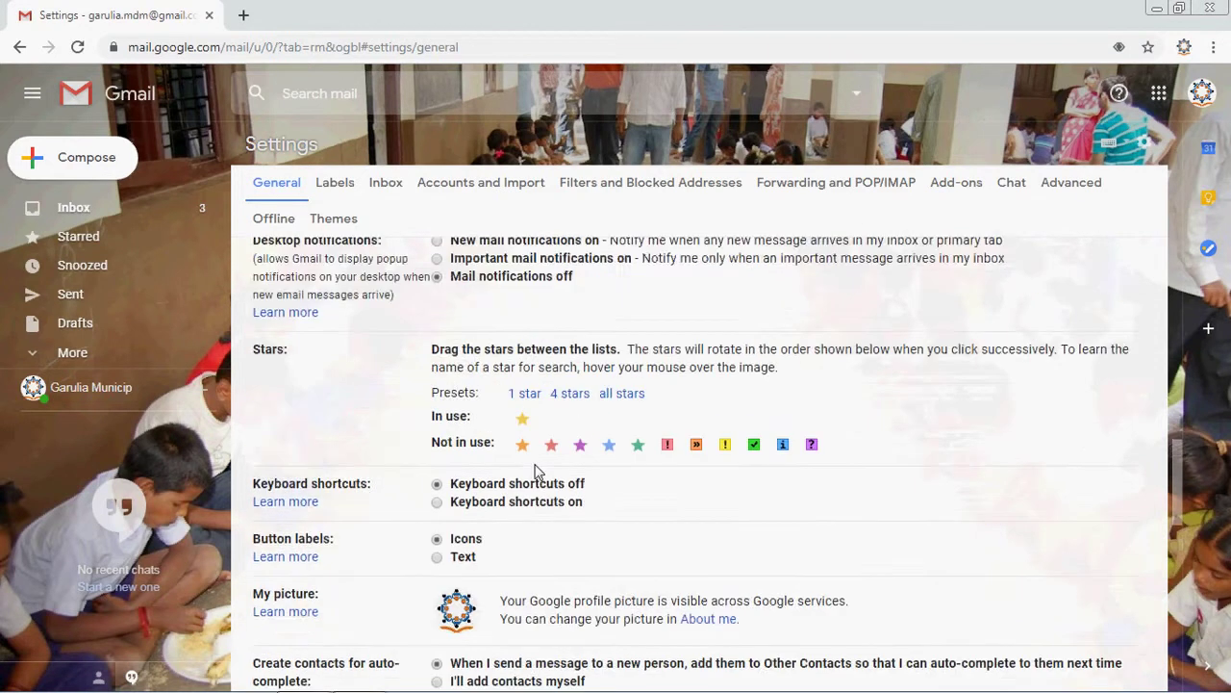
pyautogui.scroll(3, 536, 469)
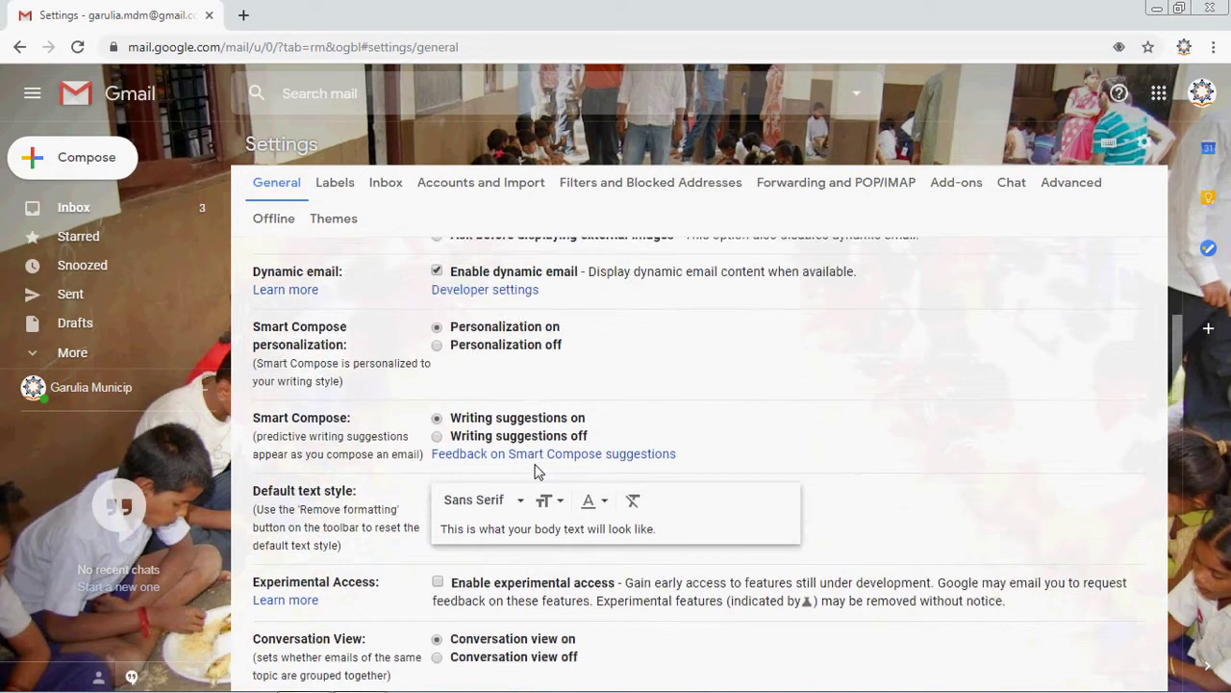
pyautogui.scroll(-9, 535, 468)
pyautogui.scroll(-3, 536, 472)
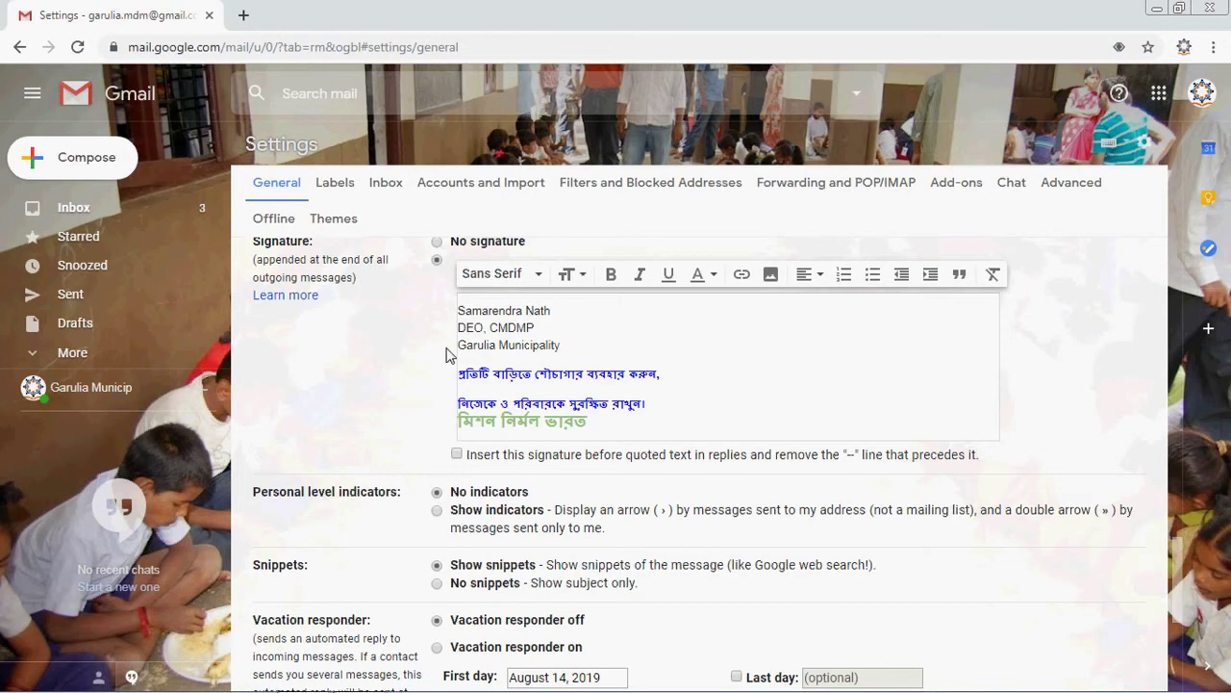
pyautogui.scroll(1, 446, 354)
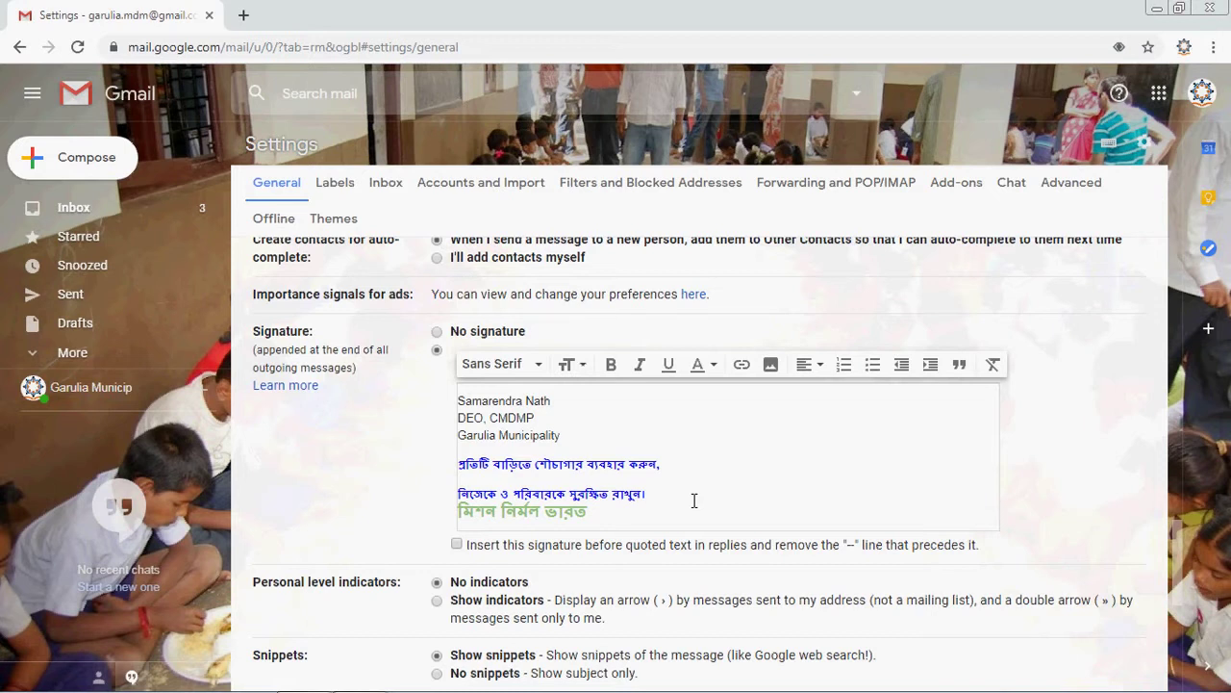
pyautogui.scroll(-5, 694, 500)
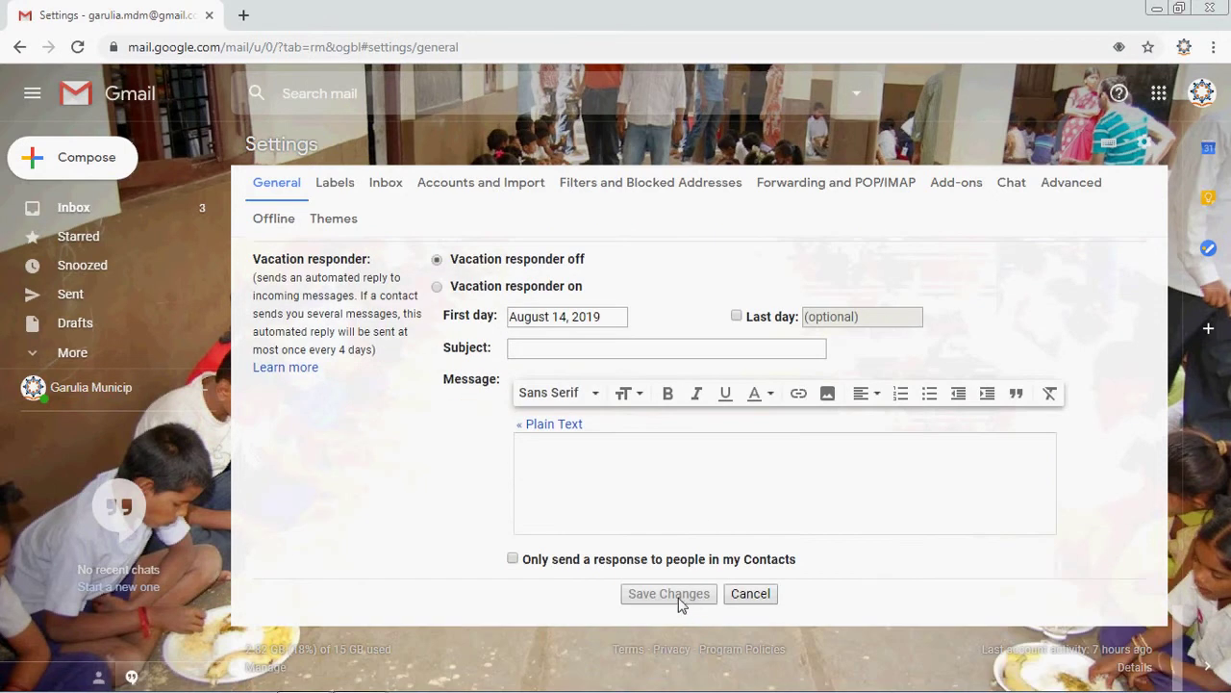
pyautogui.click(75, 209)
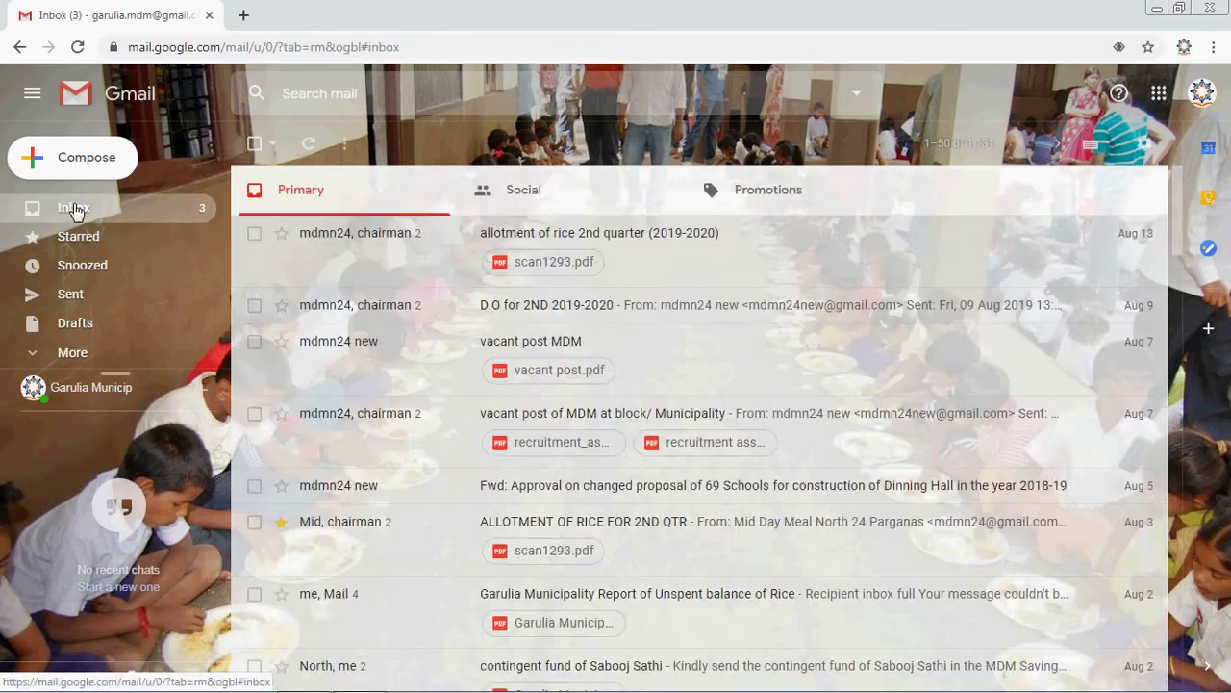
pyautogui.click(88, 158)
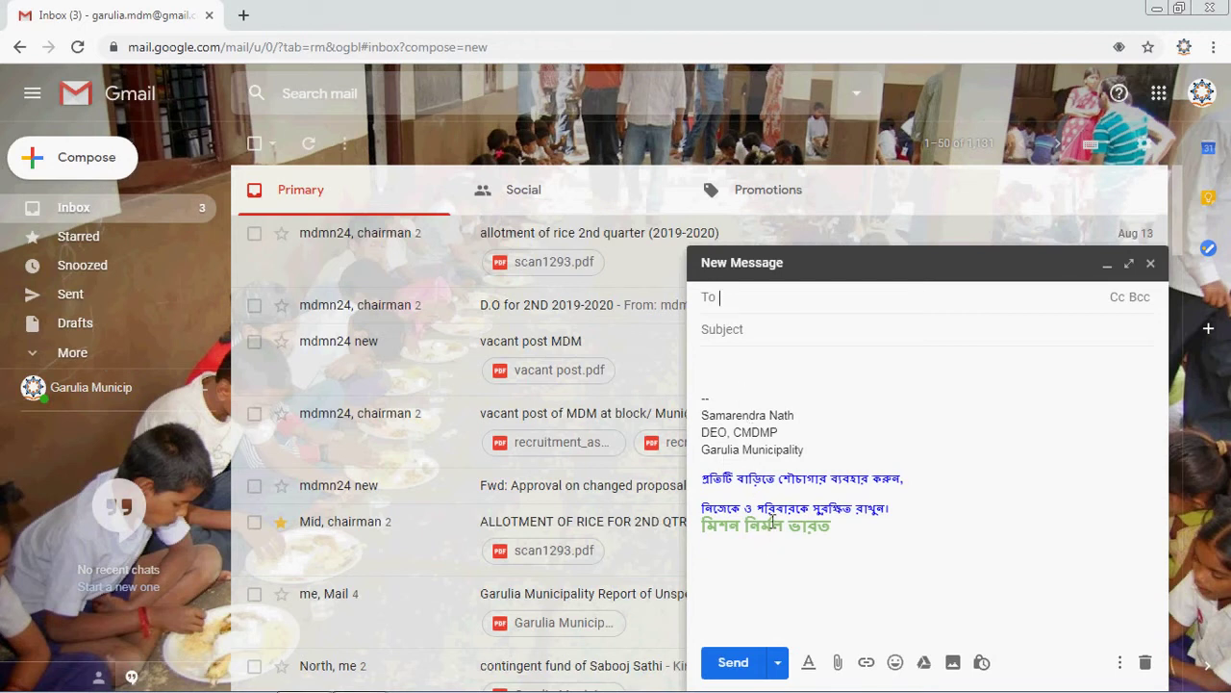
pyautogui.click(740, 330)
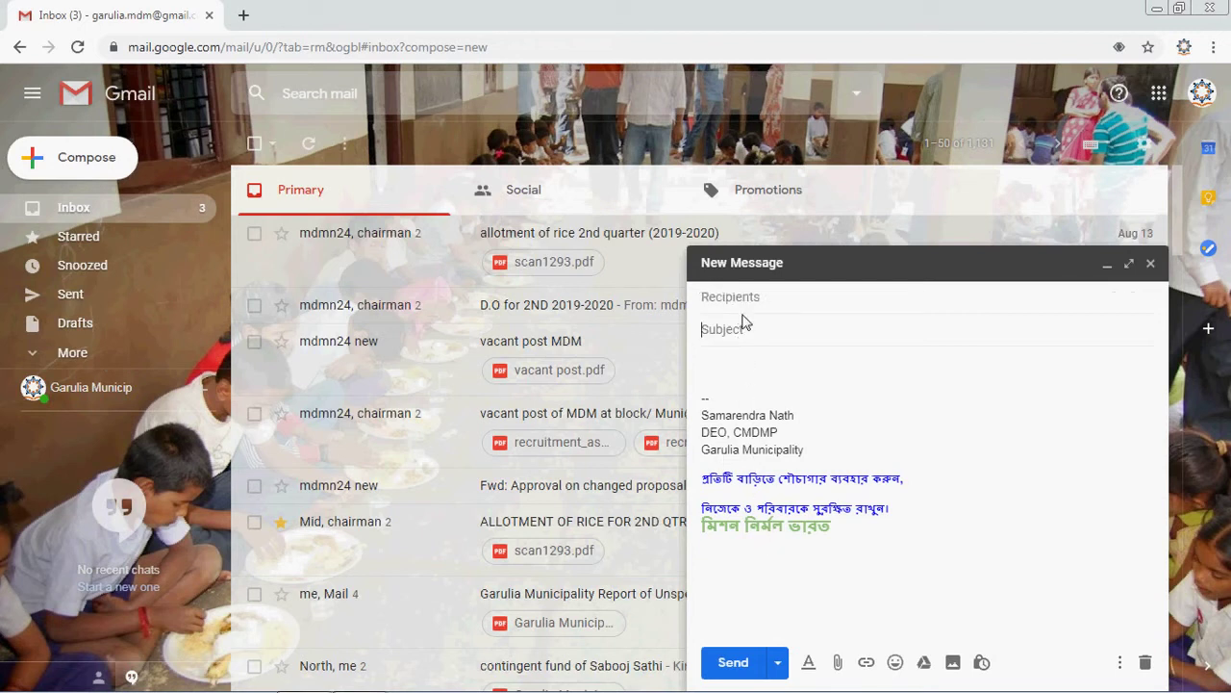
pyautogui.click(748, 297)
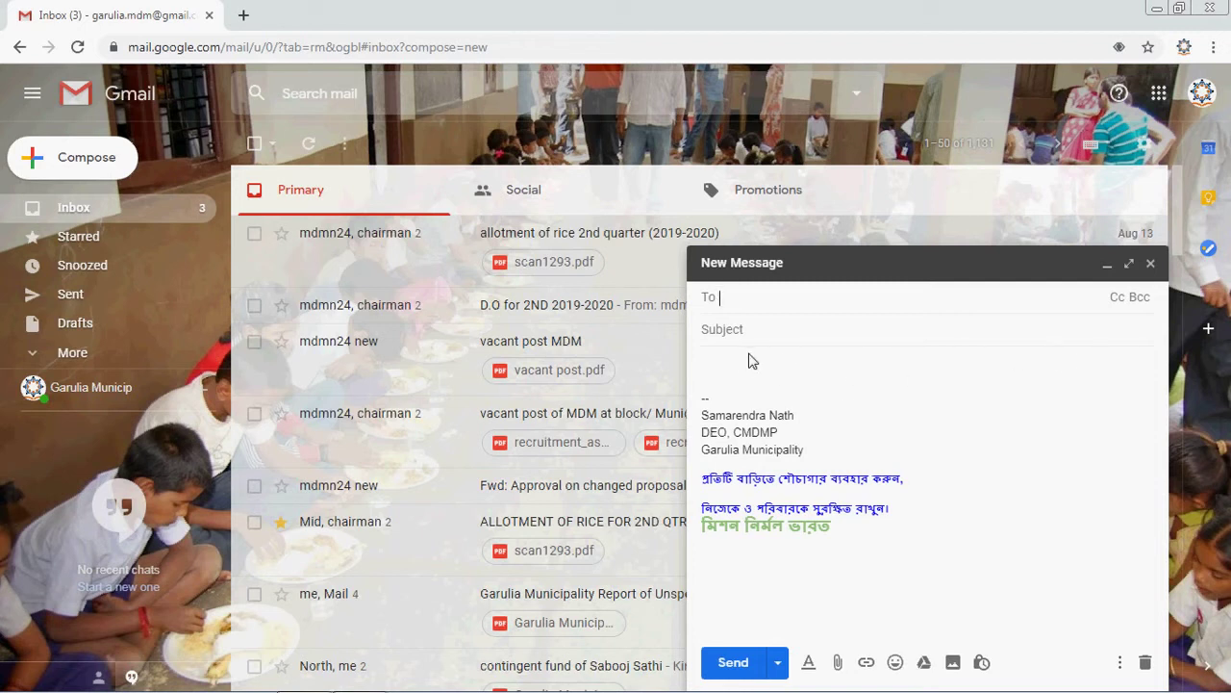
pyautogui.click(1150, 264)
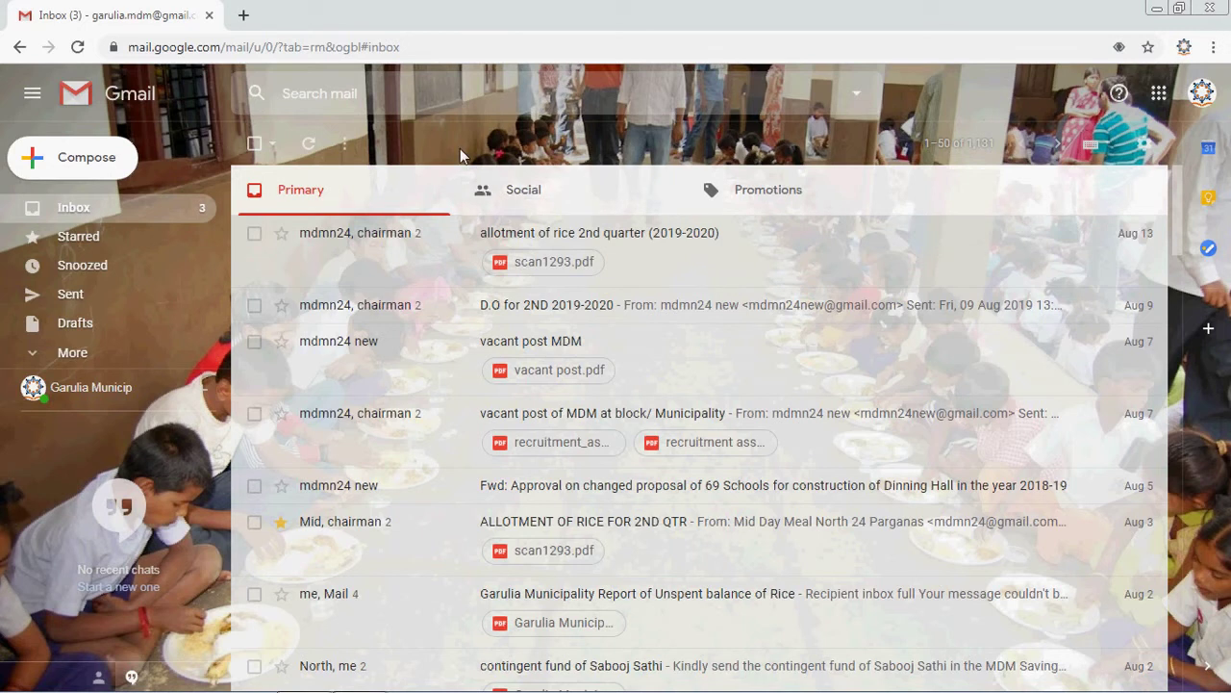
# Reopen Settings and scroll the General tab down to the saved signature.
pyautogui.click(1145, 150)
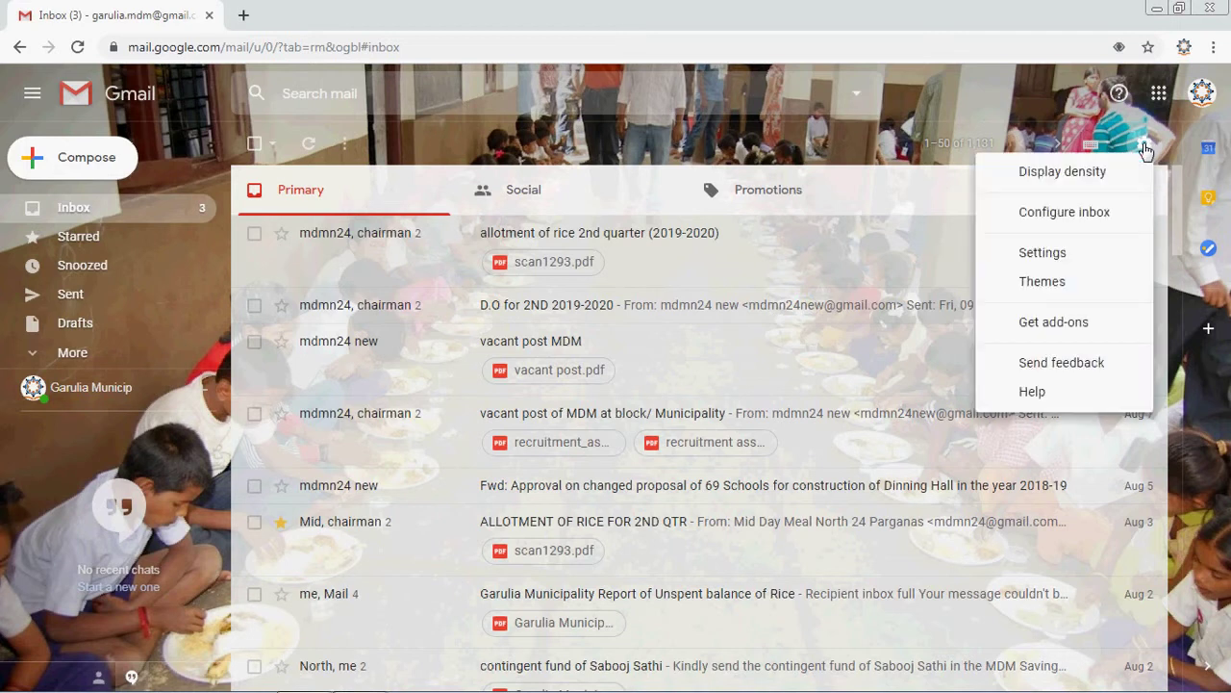
pyautogui.click(1042, 254)
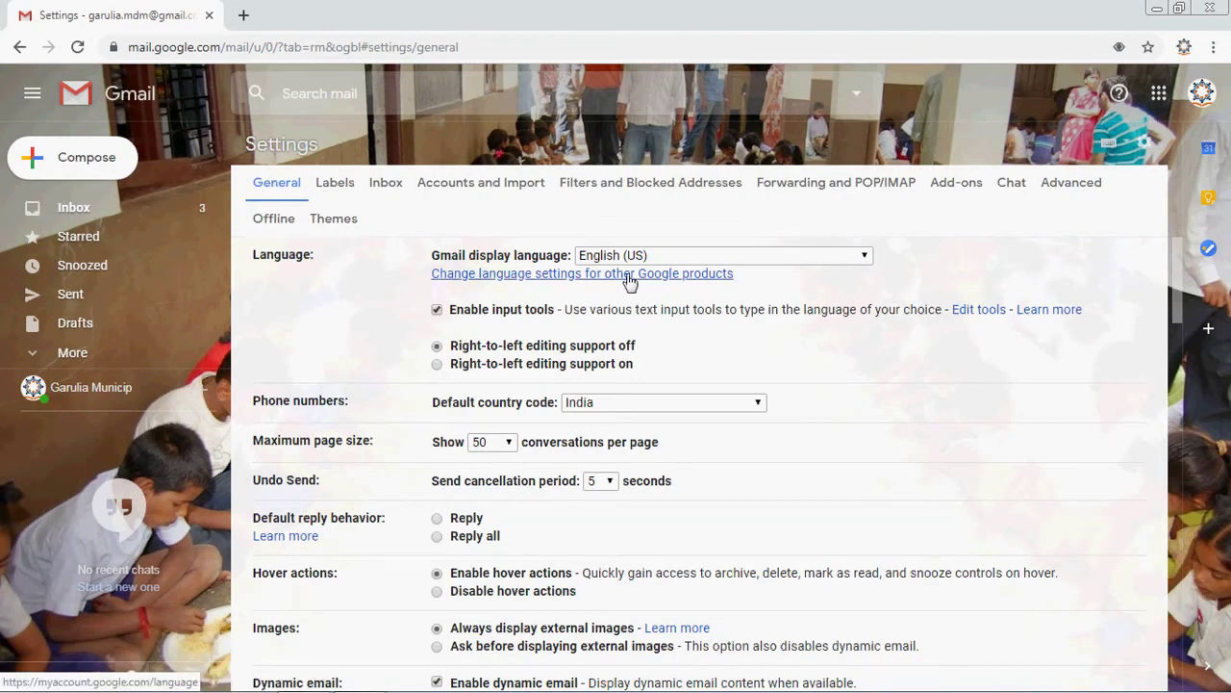
pyautogui.scroll(-12, 671, 304)
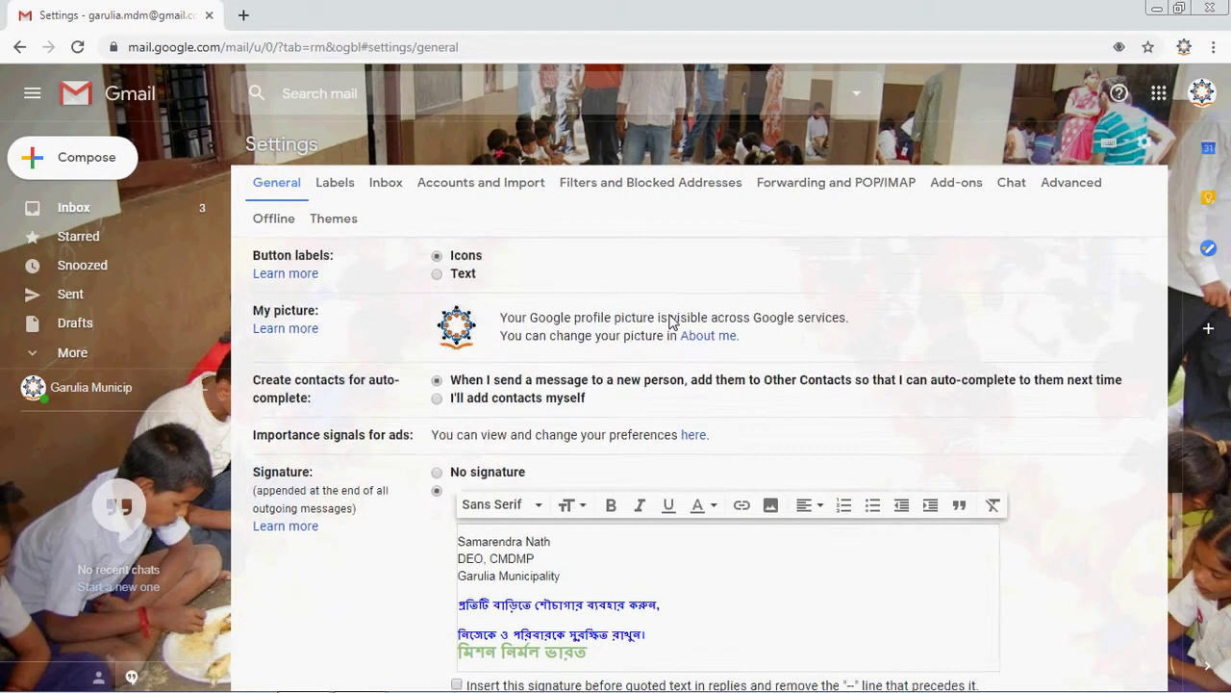
pyautogui.scroll(-1, 670, 314)
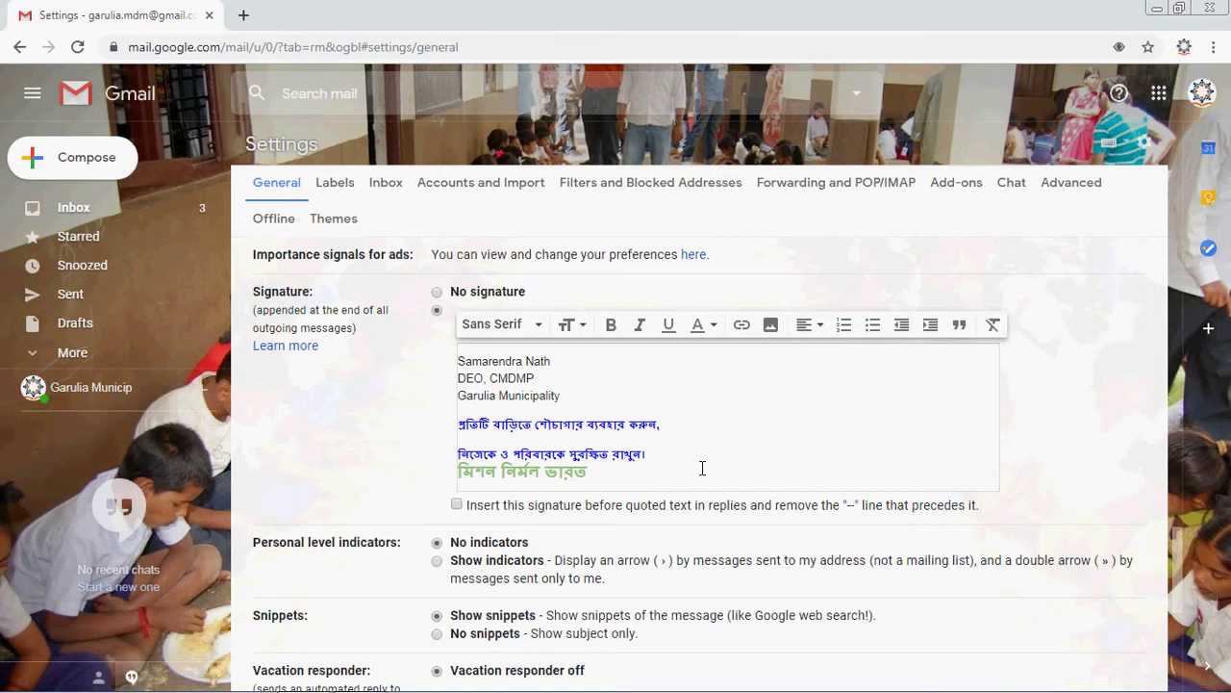
pyautogui.scroll(-4, 690, 446)
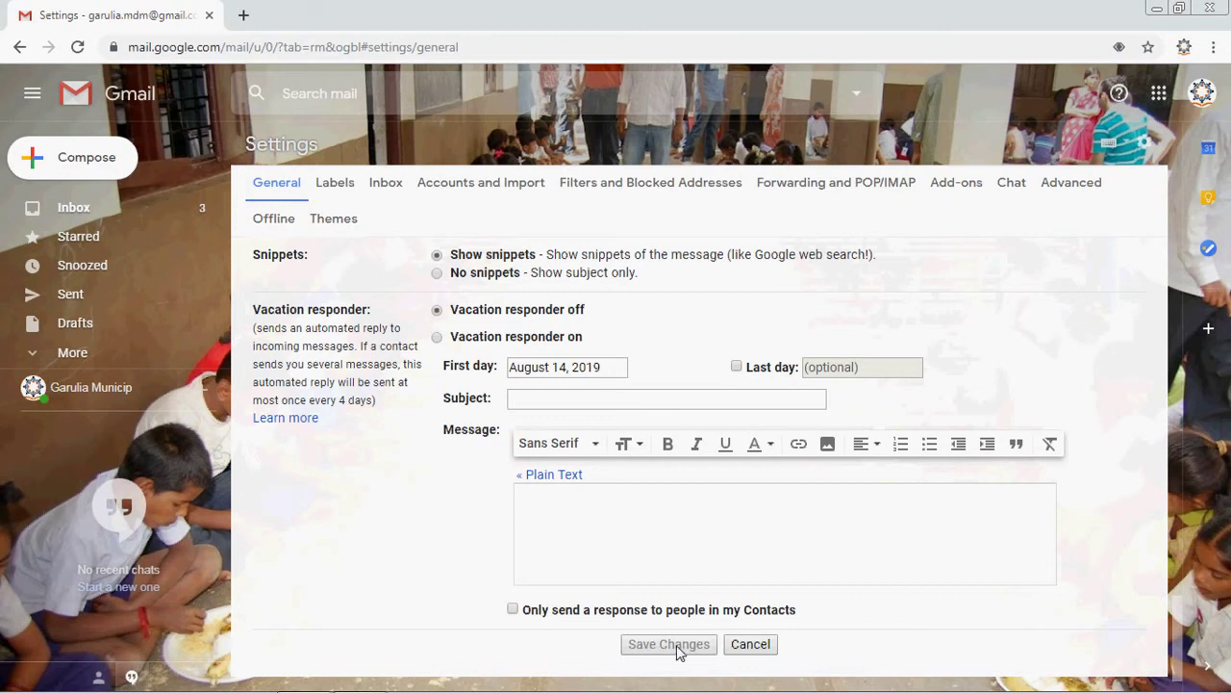
pyautogui.scroll(4, 500, 495)
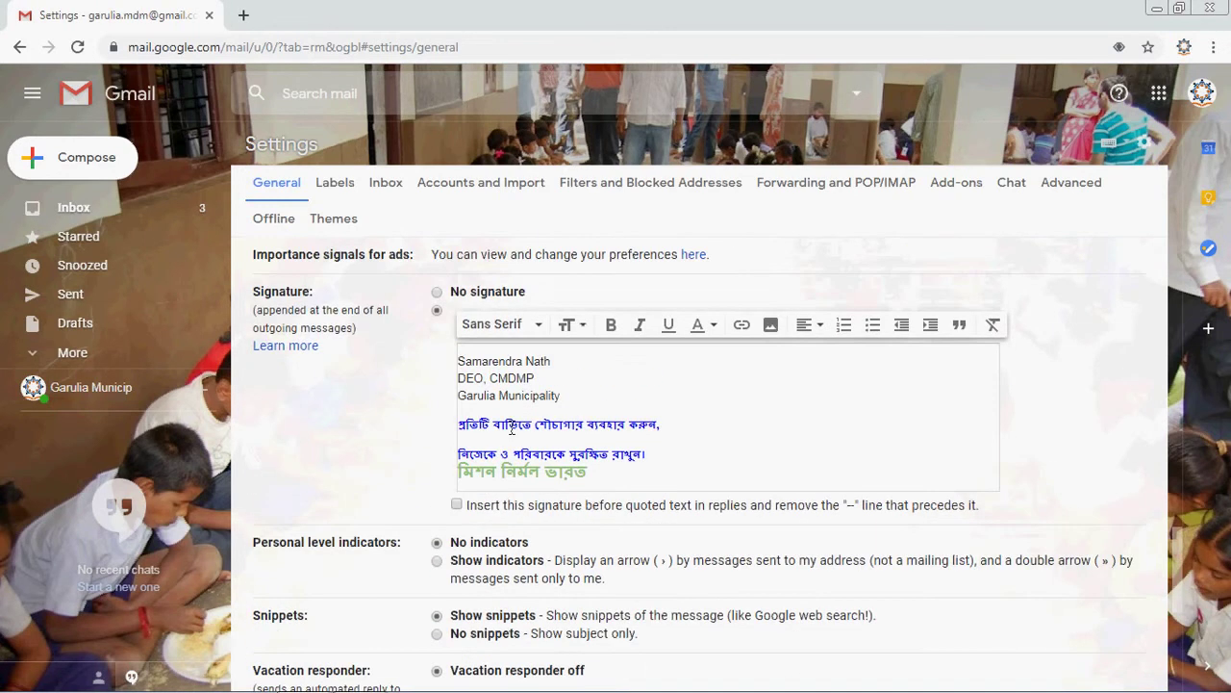
# From the Inbox, compose a new message and place the cursor in its body above the signature.
pyautogui.click(81, 214)
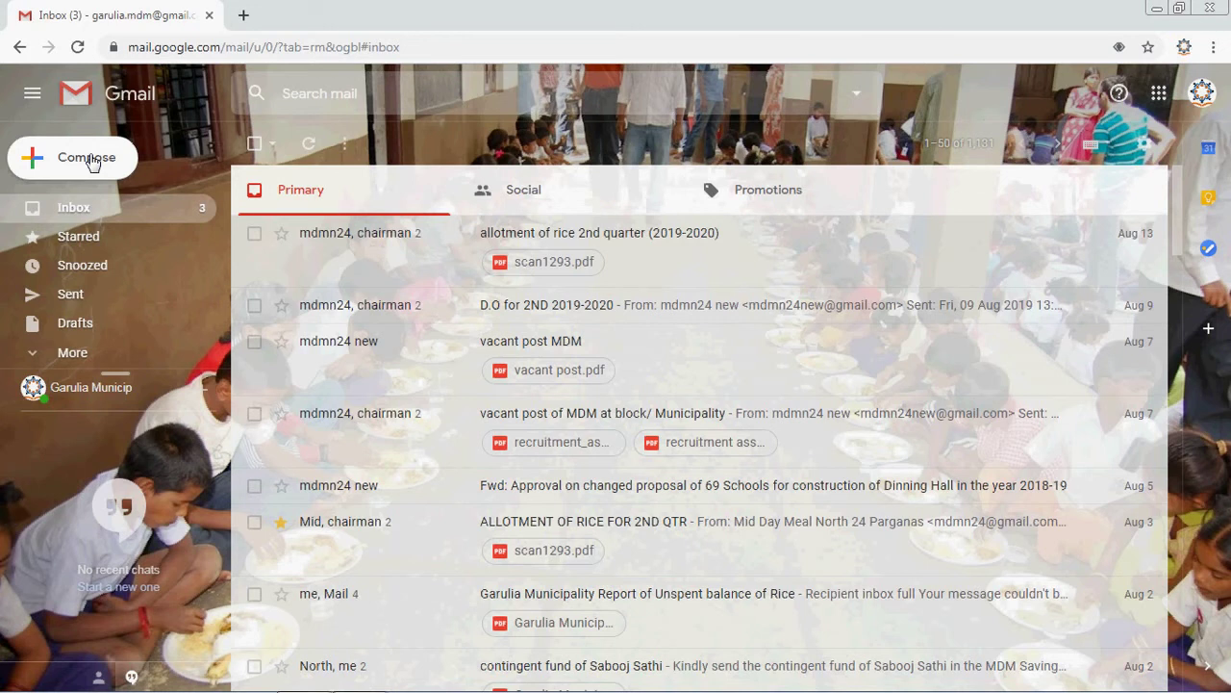
pyautogui.click(92, 162)
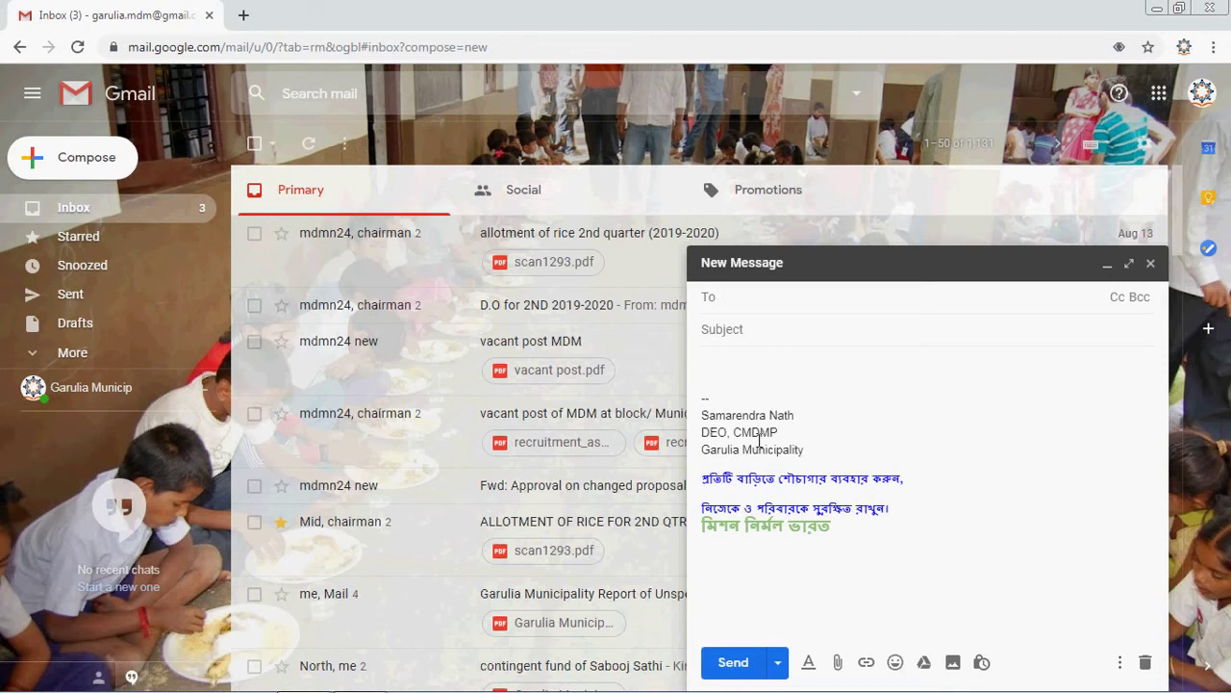
pyautogui.click(753, 330)
pyautogui.click(745, 363)
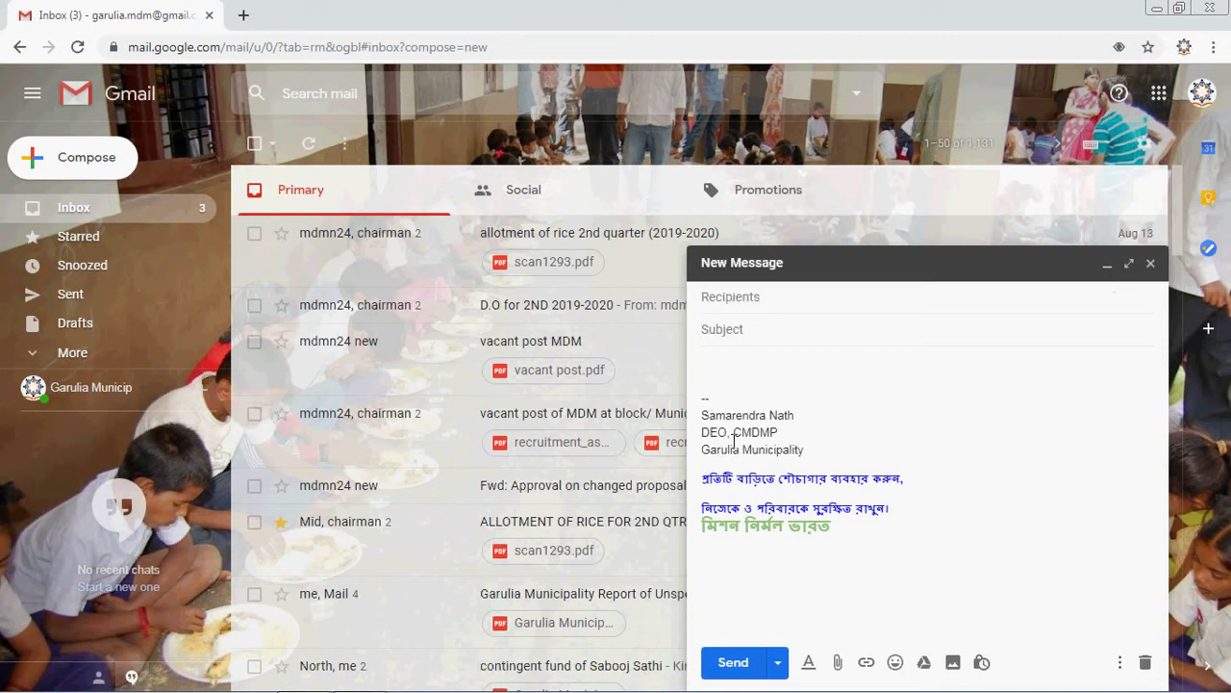